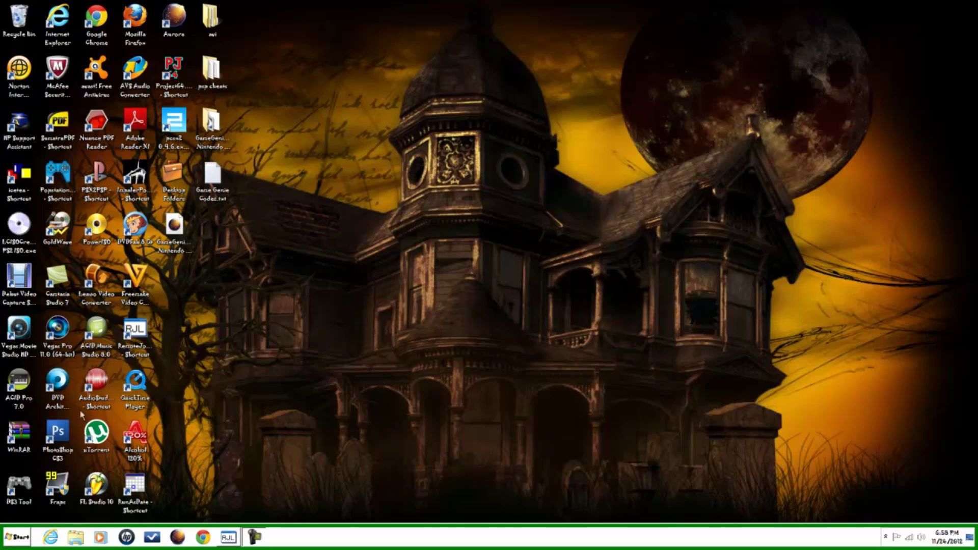
Browse Computer > AREA51 PSP (L:) > PSP > GAME > Nintendo > roms.
{"action": "left_click", "coordinate": [20, 536]}
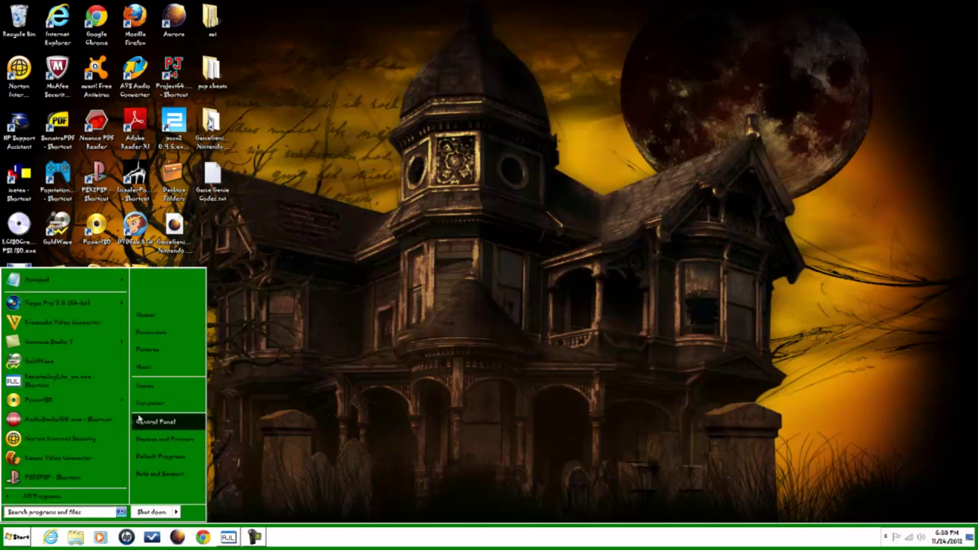
{"action": "left_click", "coordinate": [153, 410]}
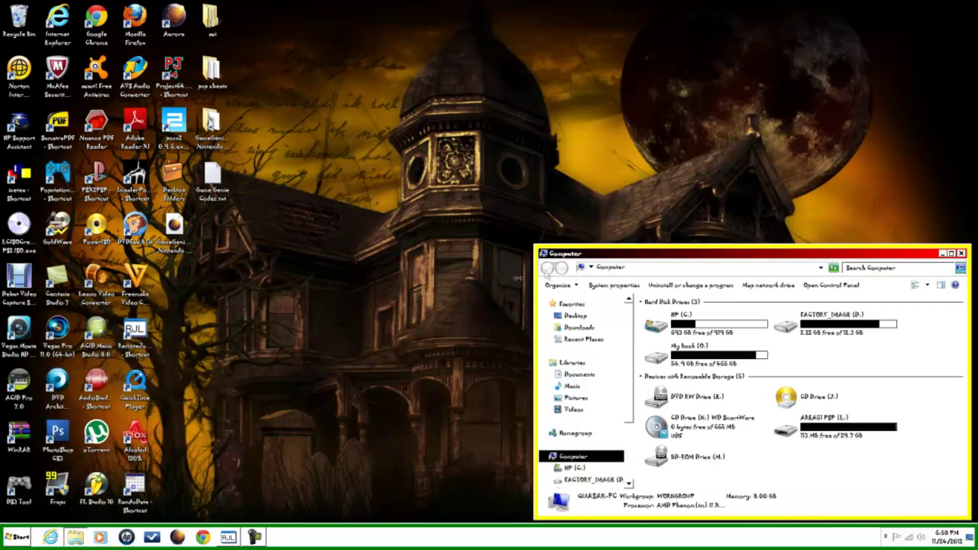
{"action": "double_click", "coordinate": [837, 427]}
{"action": "double_click", "coordinate": [661, 407]}
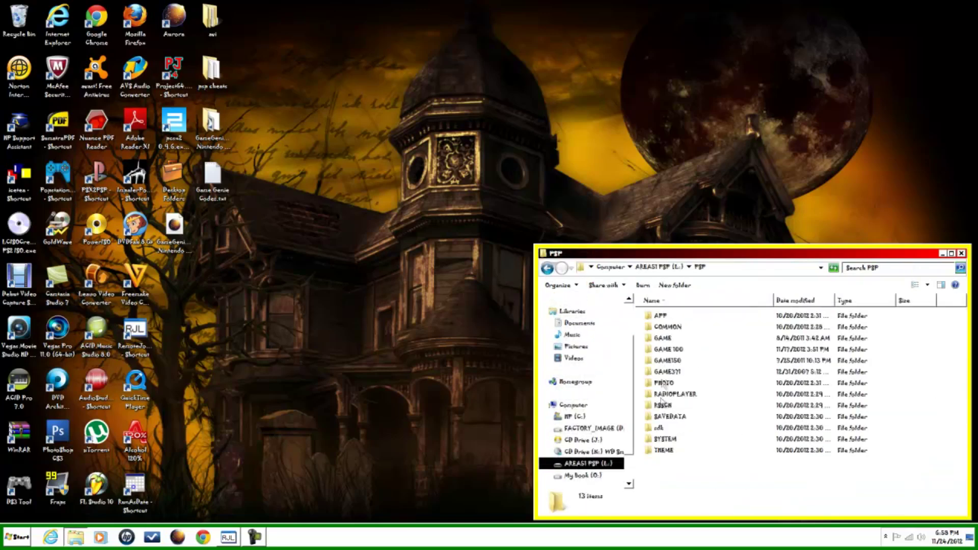
{"action": "double_click", "coordinate": [660, 339]}
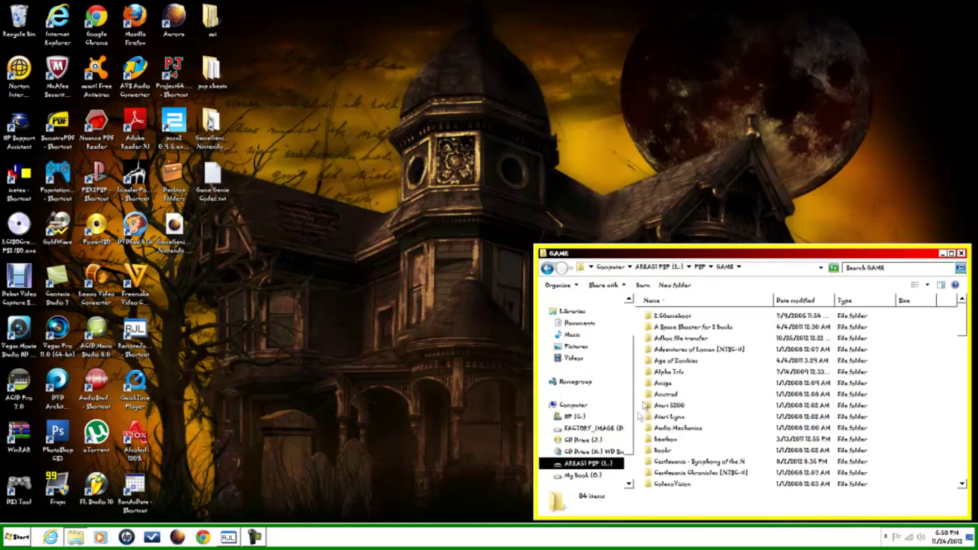
{"action": "scroll", "coordinate": [636, 414], "scroll_direction": "down", "scroll_amount": 10}
{"action": "scroll", "coordinate": [637, 414], "scroll_direction": "down", "scroll_amount": 3}
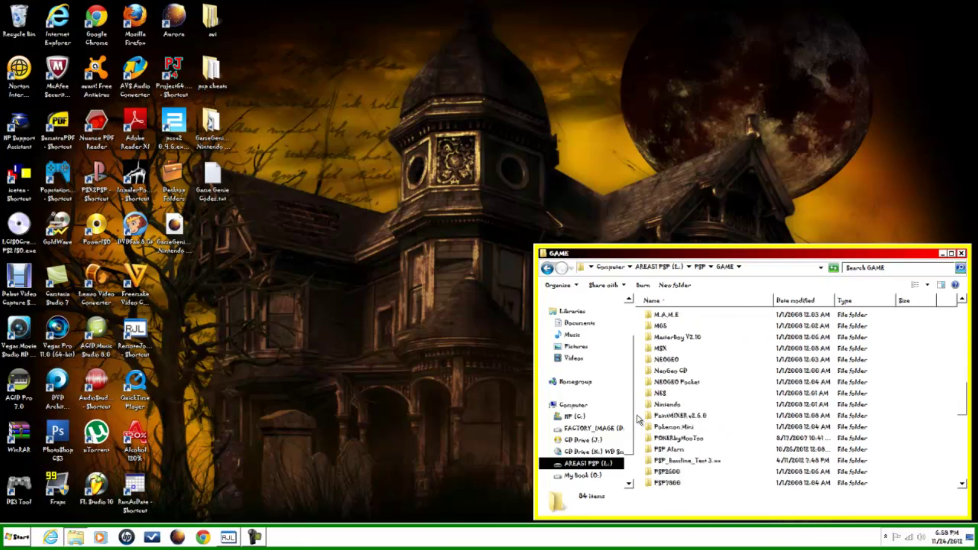
{"action": "double_click", "coordinate": [663, 405]}
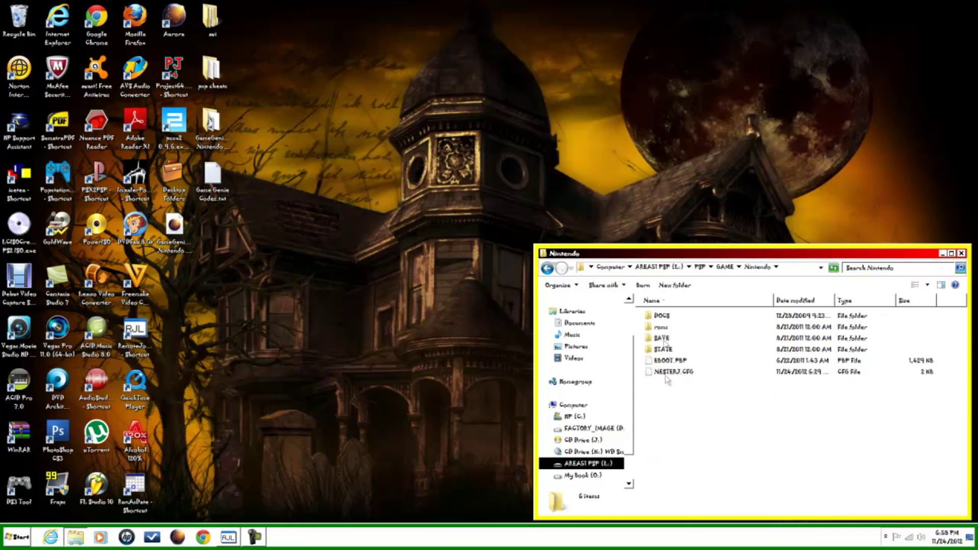
{"action": "double_click", "coordinate": [661, 329]}
Scroll the roms list and select Contra (USA).nes.
{"action": "left_click_drag", "start_coordinate": [968, 313], "coordinate": [967, 344]}
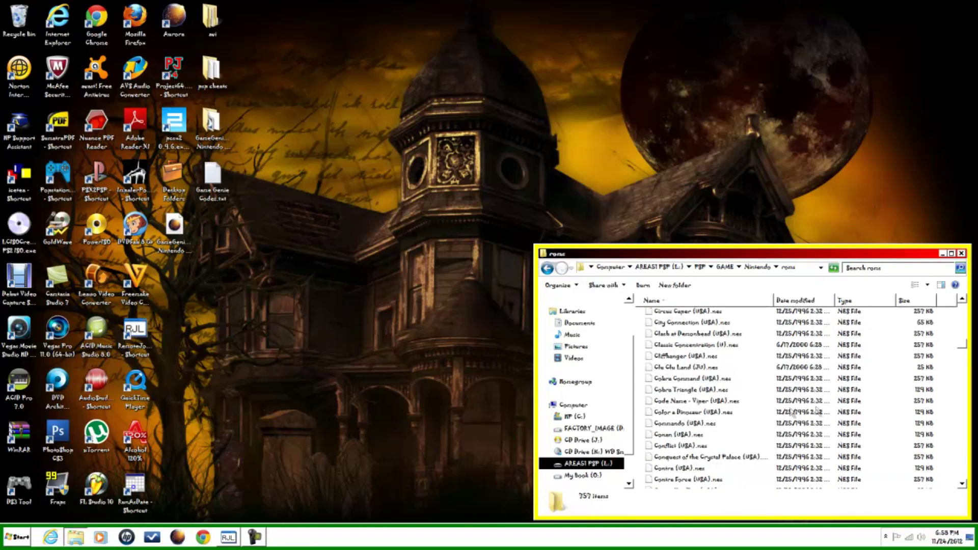
{"action": "scroll", "coordinate": [672, 436], "scroll_direction": "down", "scroll_amount": 3}
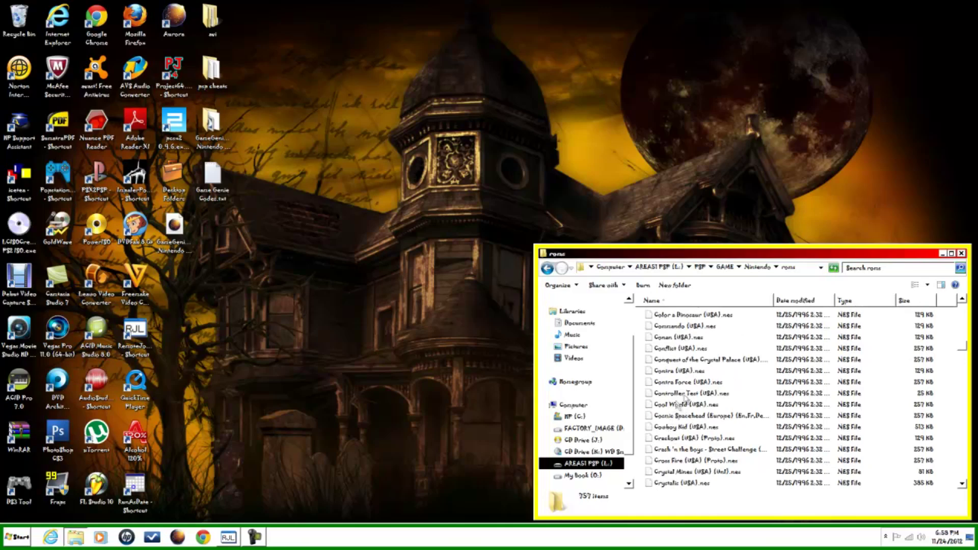
{"action": "left_click", "coordinate": [676, 371]}
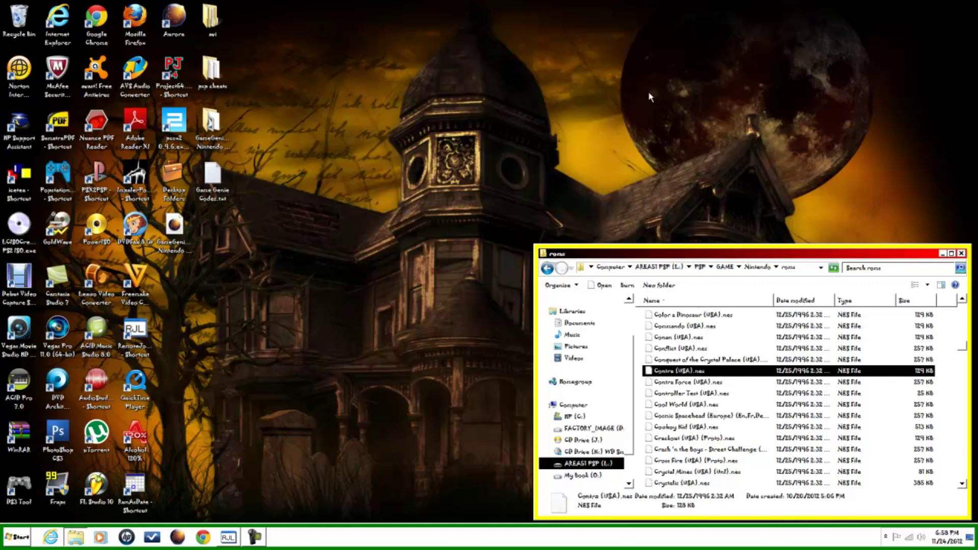
Create a desktop text file named Contra (USA).nes.pat.txt and move it to the top right.
{"action": "right_click", "coordinate": [731, 66]}
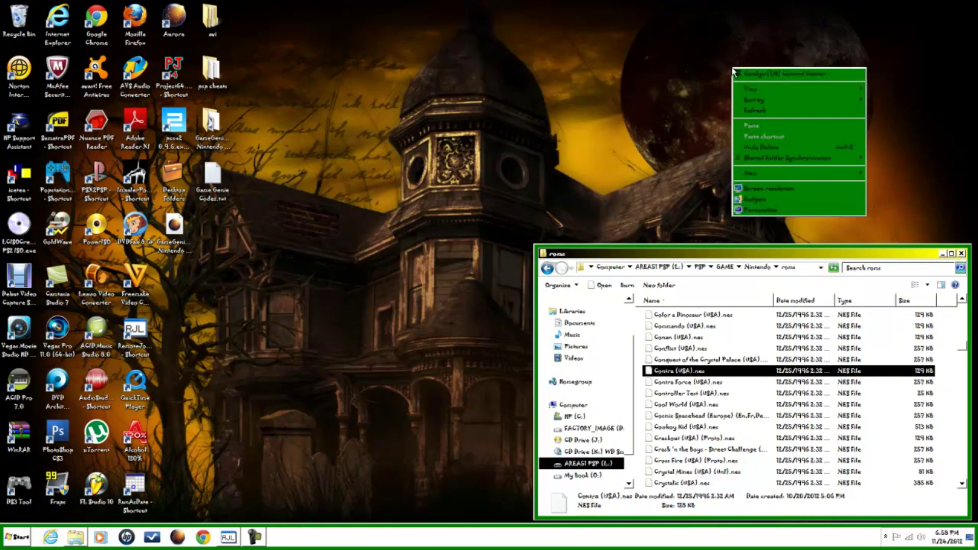
{"action": "mouse_move", "coordinate": [762, 174]}
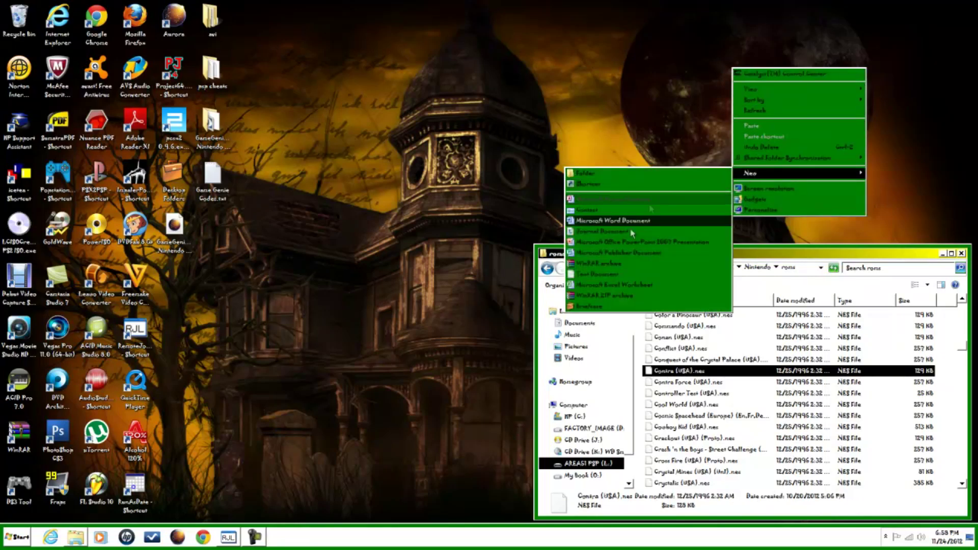
{"action": "left_click", "coordinate": [616, 274]}
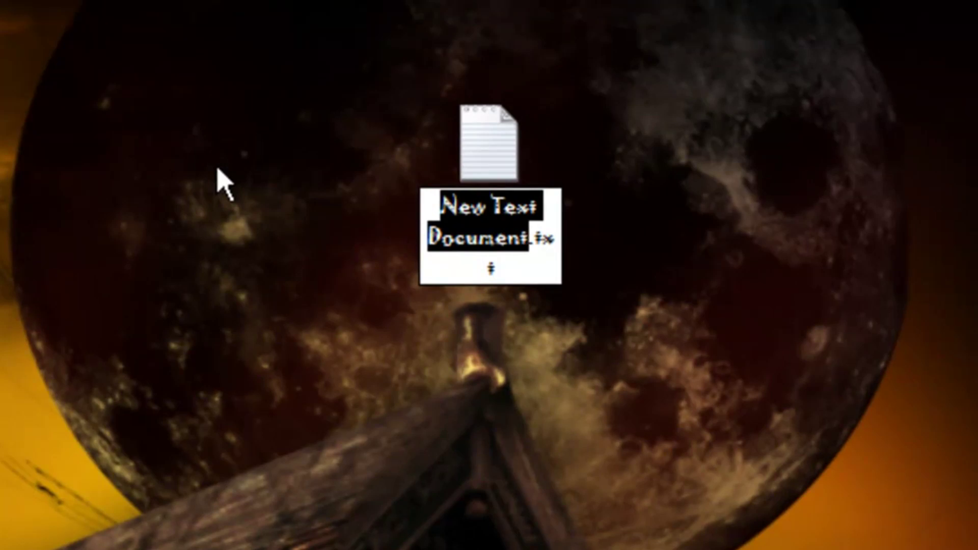
{"action": "key", "text": "BackSpace"}
{"action": "type", "text": "Contra"}
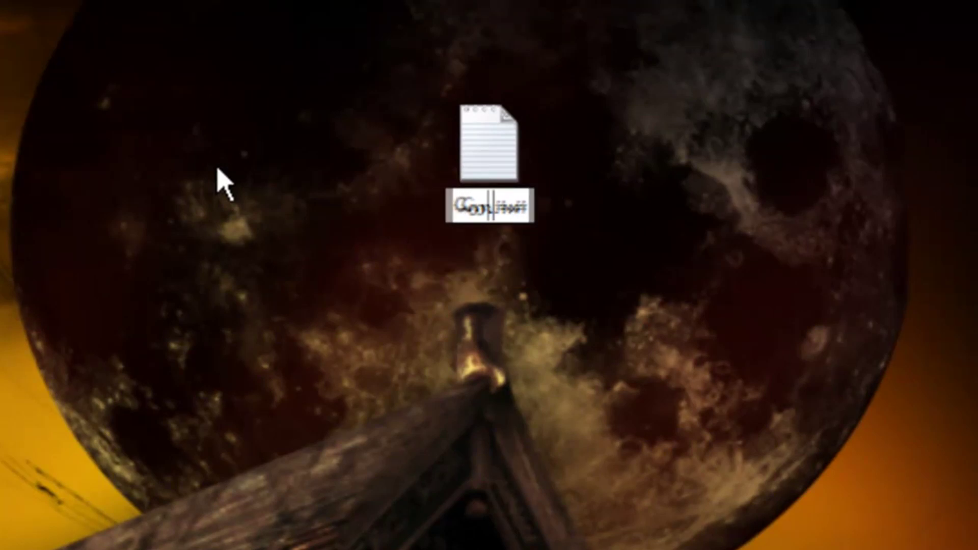
{"action": "type", "text": " (U"}
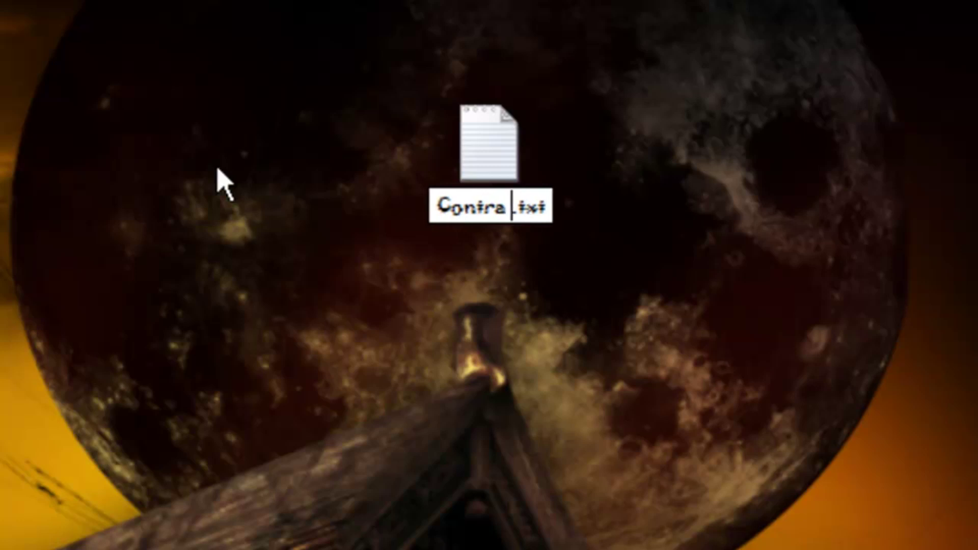
{"action": "type", "text": "SA)"}
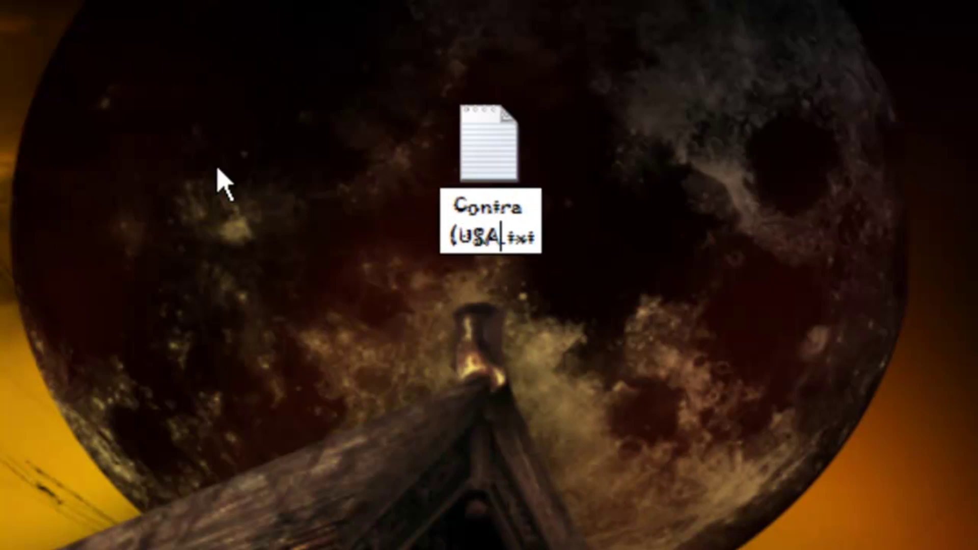
{"action": "type", "text": ".nes"}
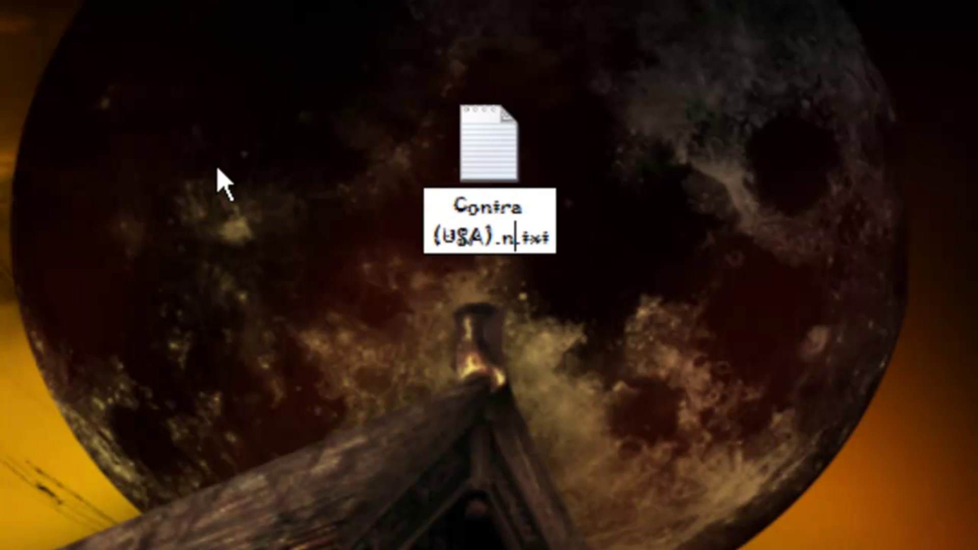
{"action": "type", "text": ".pat"}
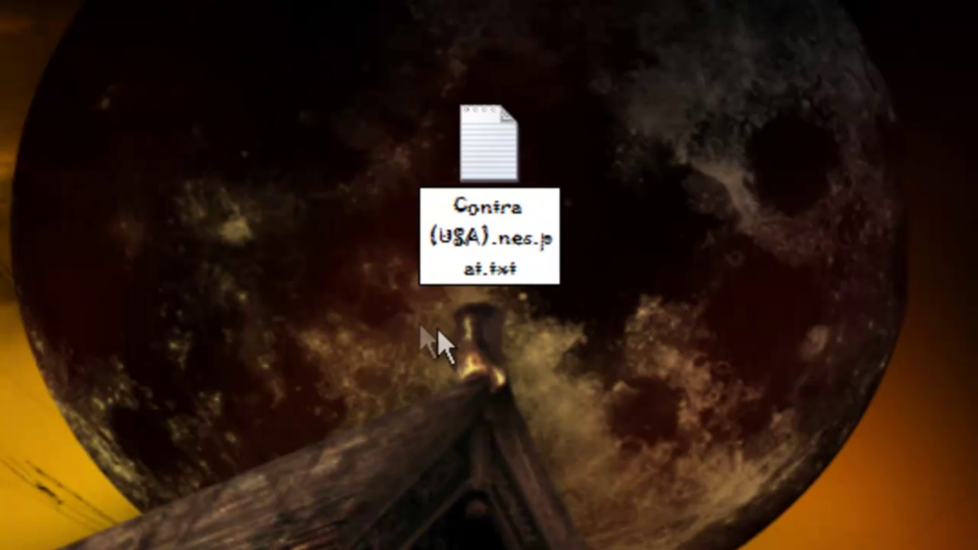
{"action": "key", "text": "Return"}
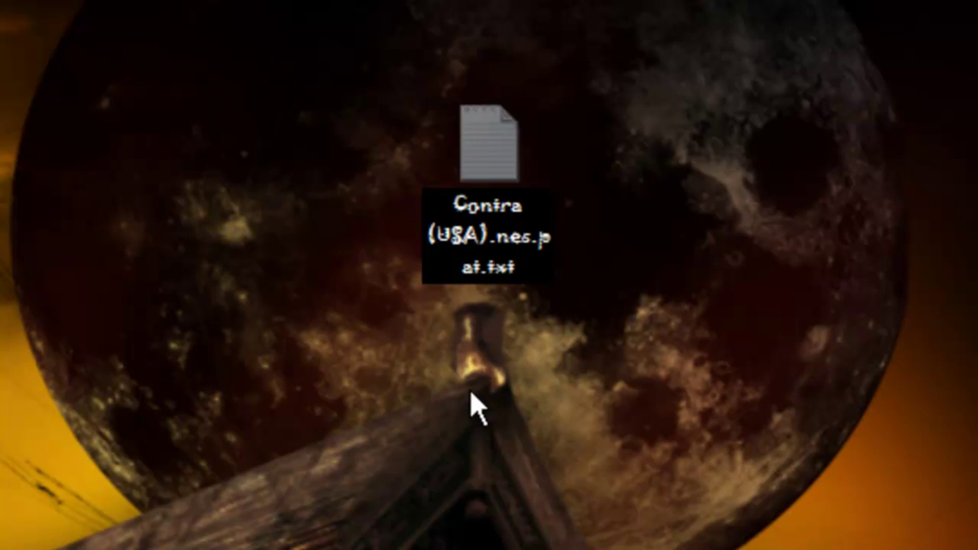
{"action": "left_click_drag", "start_coordinate": [470, 175], "coordinate": [865, 166]}
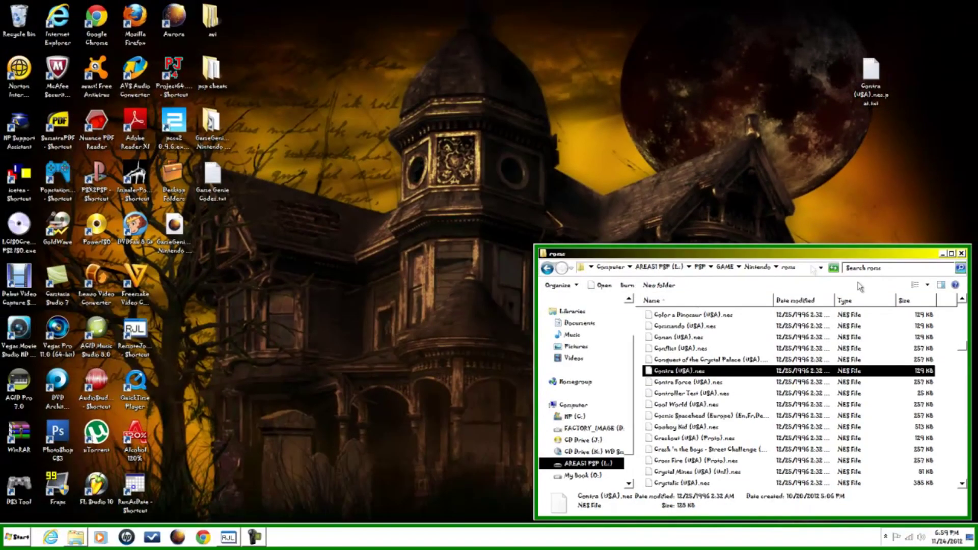
Scroll the roms list and select the Ninja Gaiden Episode III rom file.
{"action": "left_click_drag", "start_coordinate": [964, 349], "coordinate": [956, 427]}
{"action": "scroll", "coordinate": [688, 382], "scroll_direction": "up", "scroll_amount": 2}
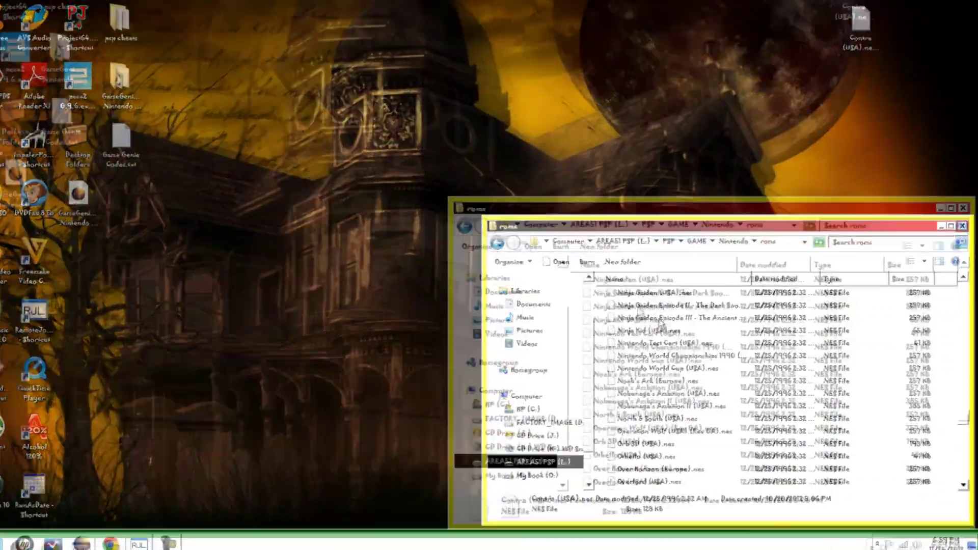
{"action": "left_click", "coordinate": [692, 334]}
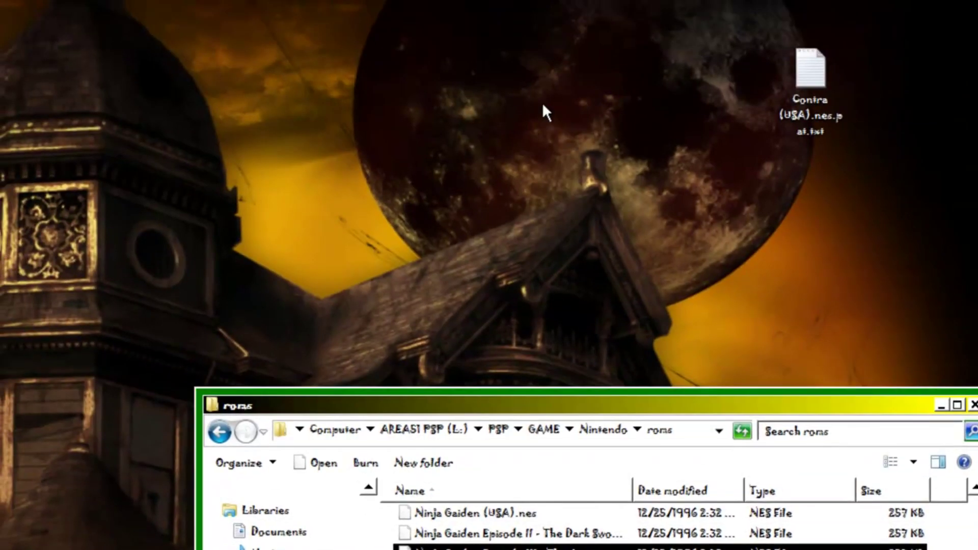
Create a desktop text file named after the Ninja Gaiden Episode III rom plus .nes.pat, beside Contra.
{"action": "right_click", "coordinate": [543, 107]}
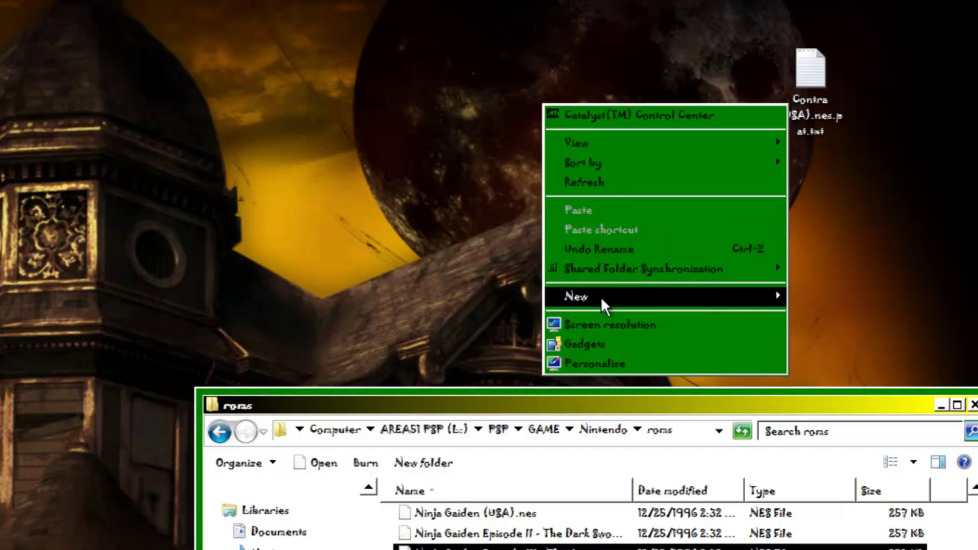
{"action": "mouse_move", "coordinate": [600, 296]}
{"action": "left_click", "coordinate": [359, 481]}
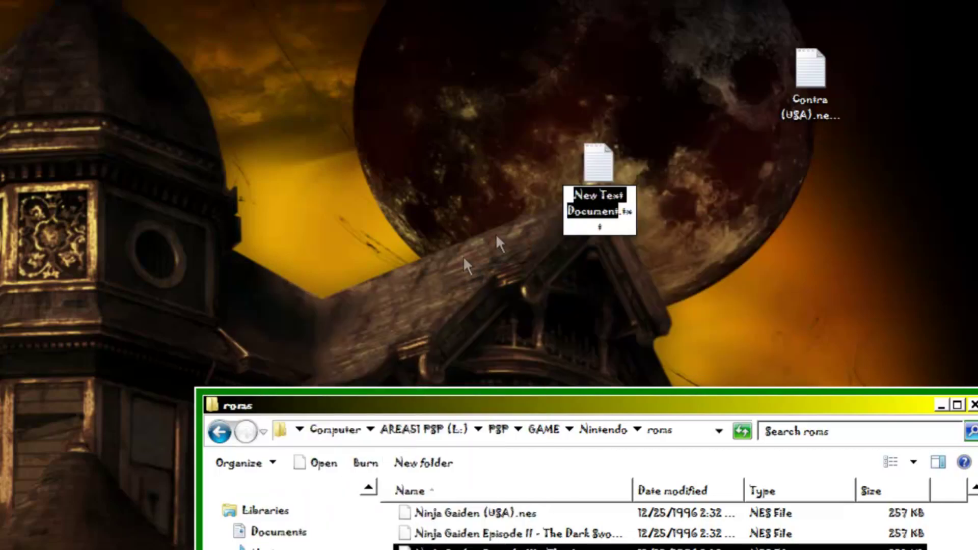
{"action": "key", "text": "BackSpace"}
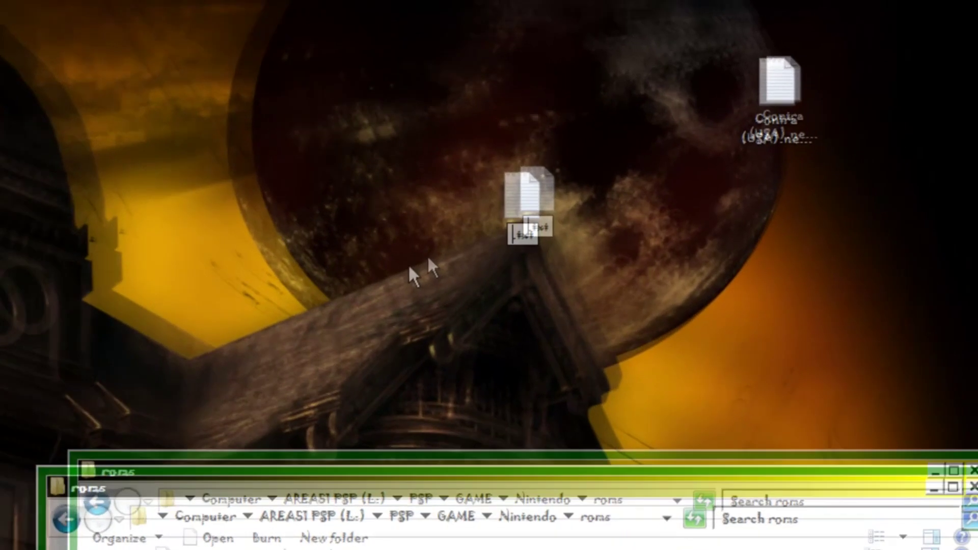
{"action": "type", "text": "Ninja G"}
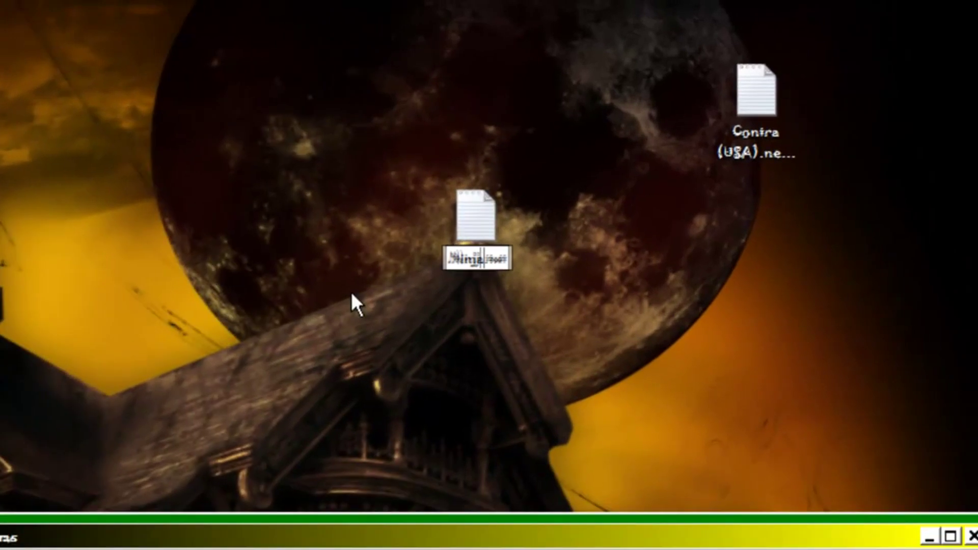
{"action": "type", "text": "aiden"}
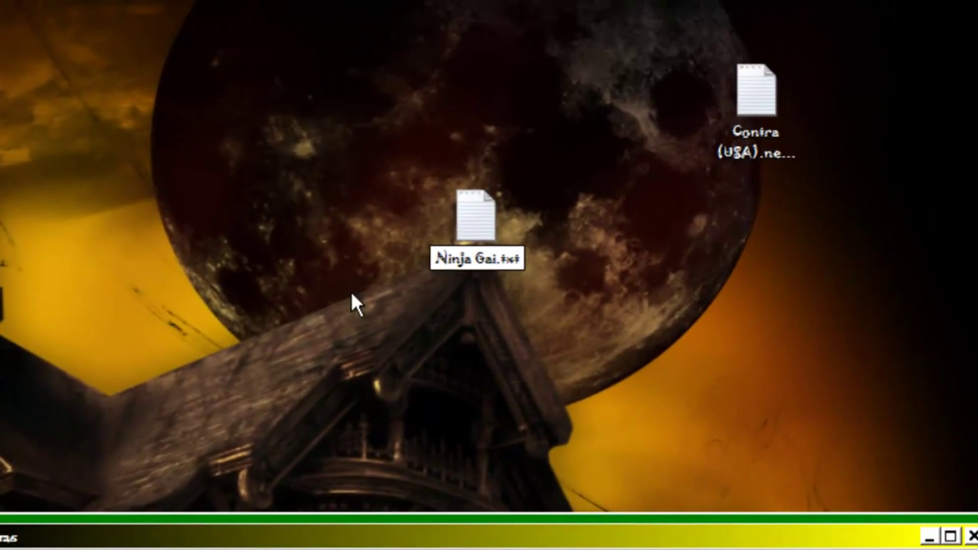
{"action": "type", "text": " Episode III"}
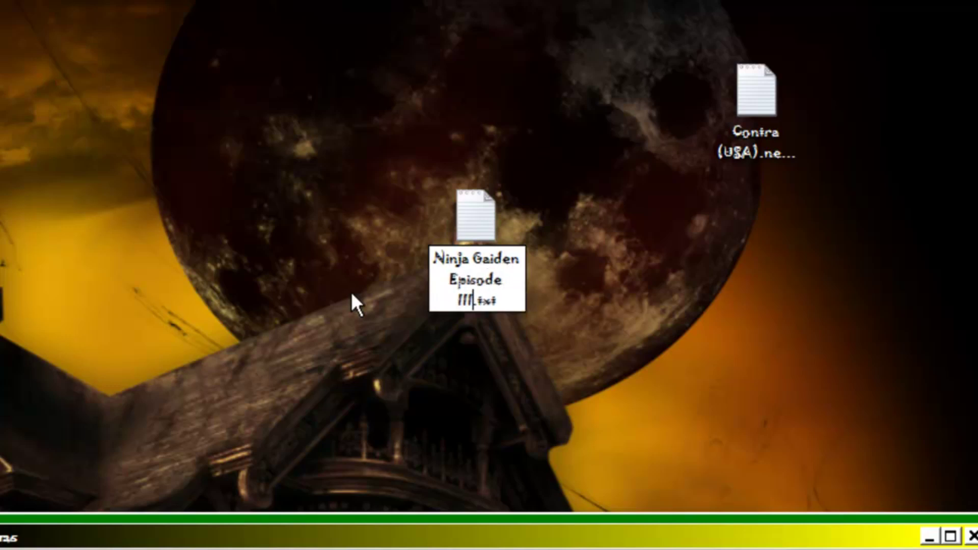
{"action": "type", "text": " - "}
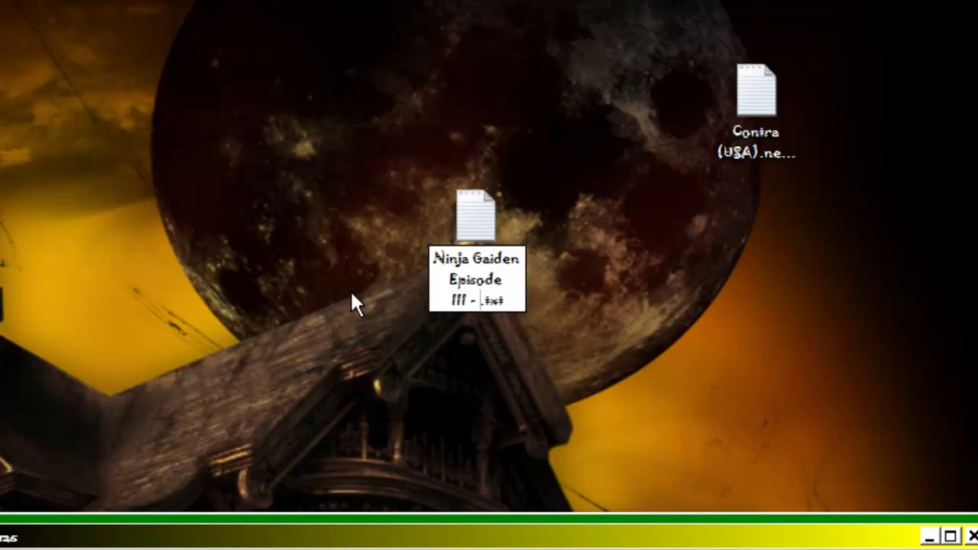
{"action": "type", "text": "The"}
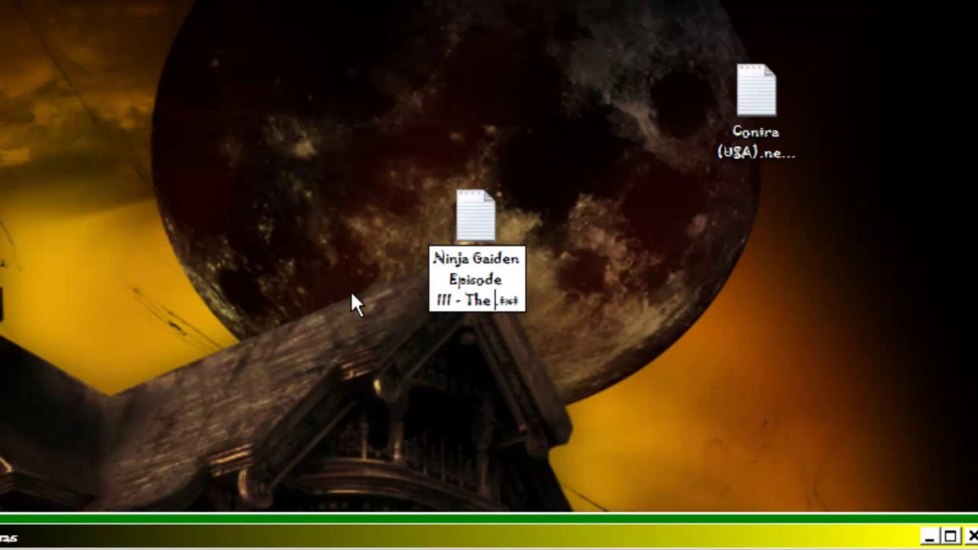
{"action": "type", "text": " Ancient S"}
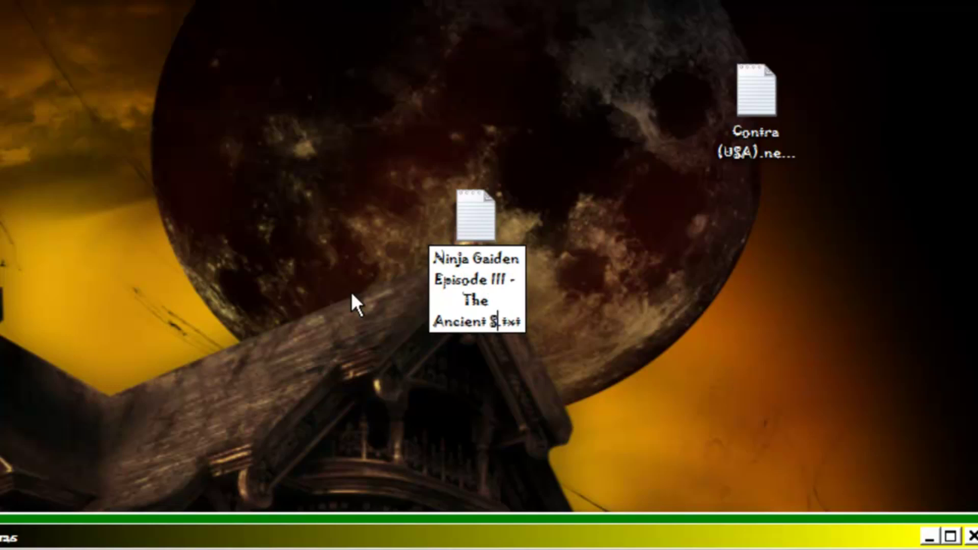
{"action": "type", "text": "hip "}
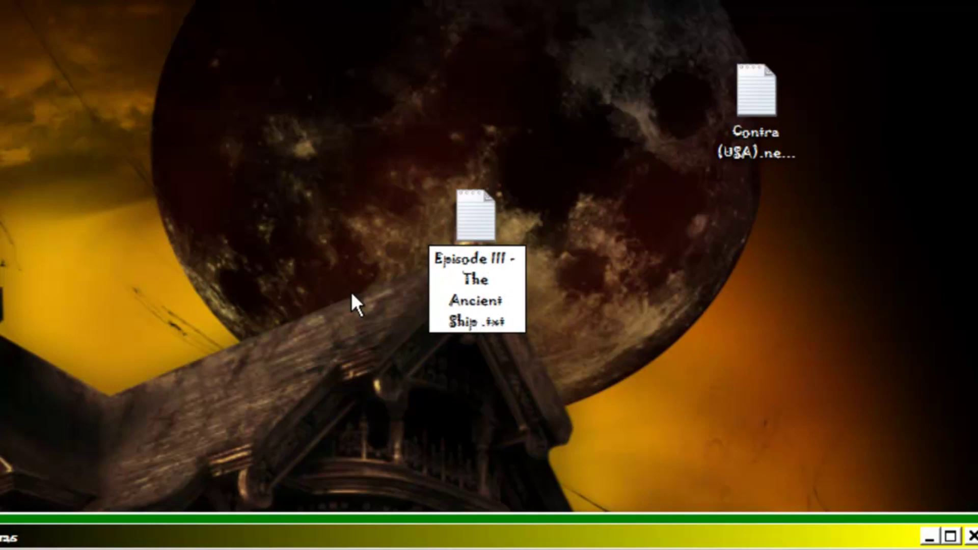
{"action": "type", "text": "of D"}
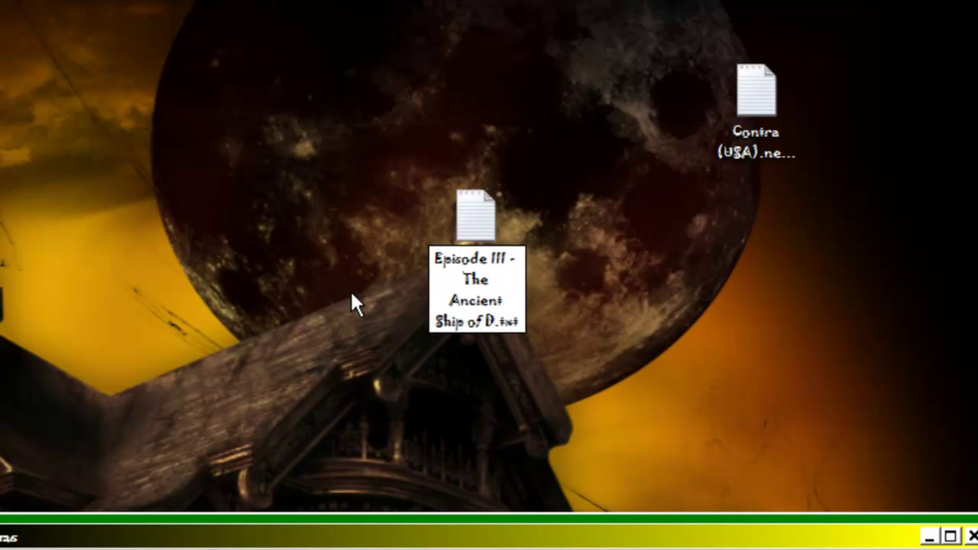
{"action": "type", "text": "oom"}
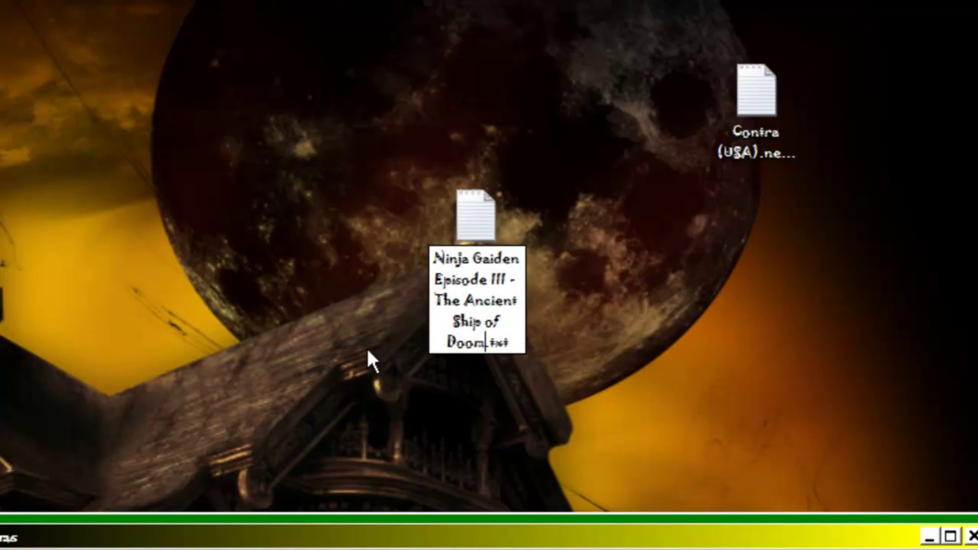
{"action": "type", "text": " (USA)"}
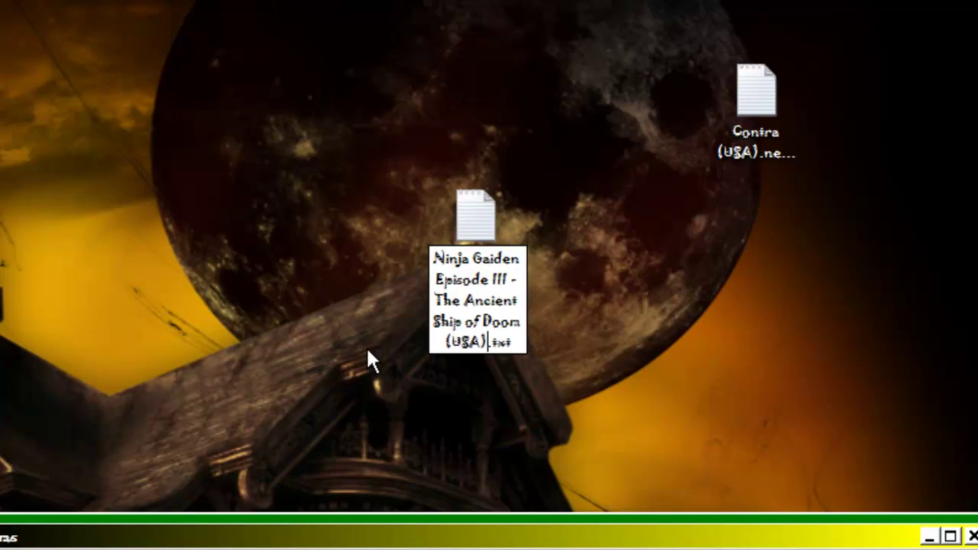
{"action": "type", "text": ".nes.pai"}
{"action": "type", "text": ".pat."}
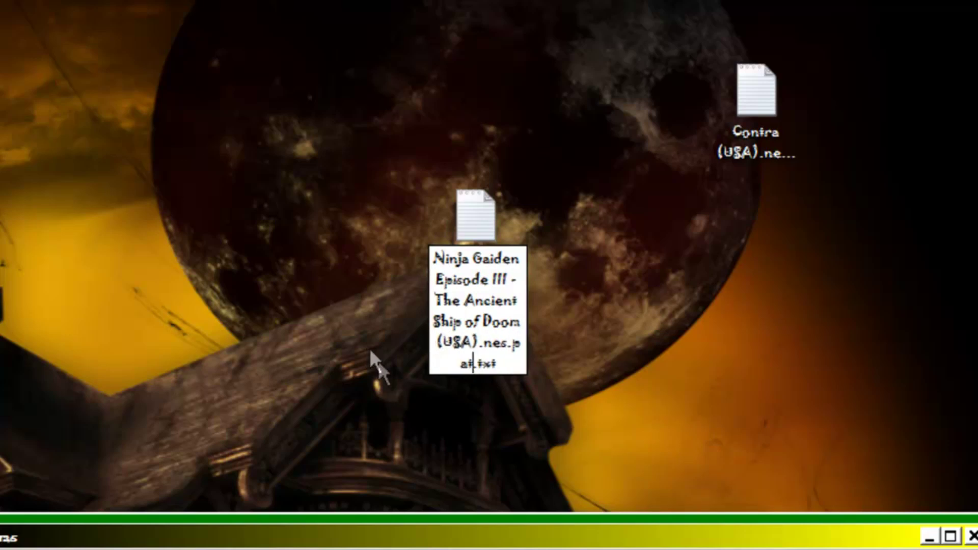
{"action": "key", "text": "Return"}
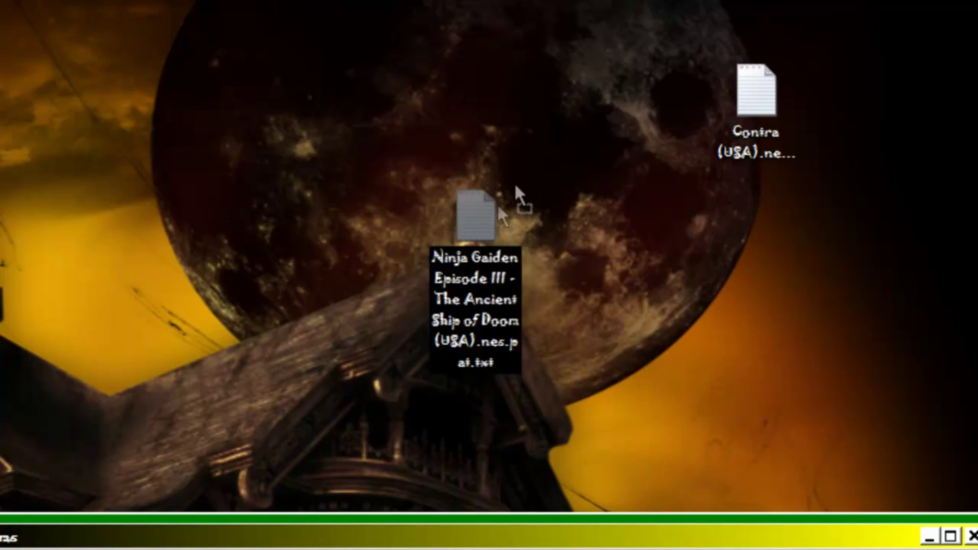
{"action": "left_click_drag", "start_coordinate": [515, 187], "coordinate": [677, 127]}
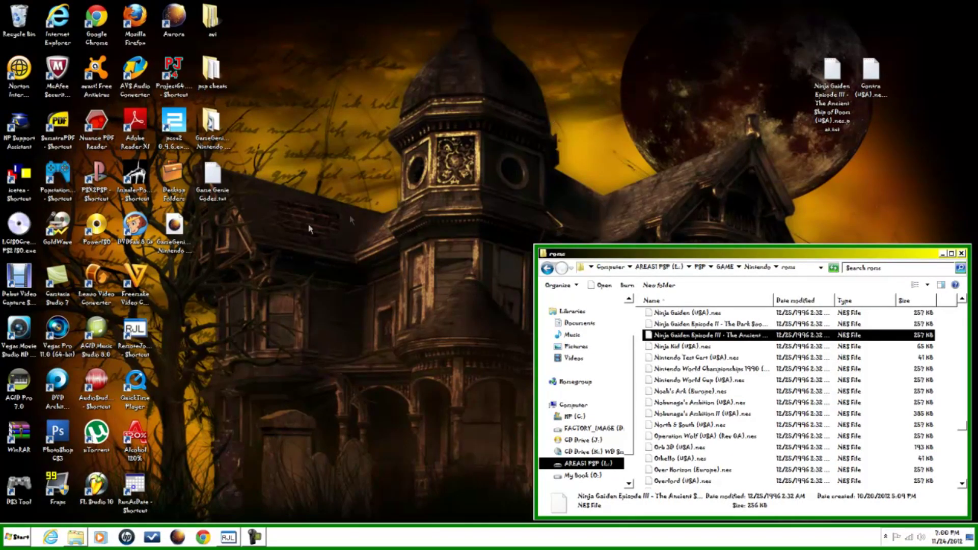
Open the saved GameGenie Nintendo page and go to the Contra codes.
{"action": "double_click", "coordinate": [175, 229]}
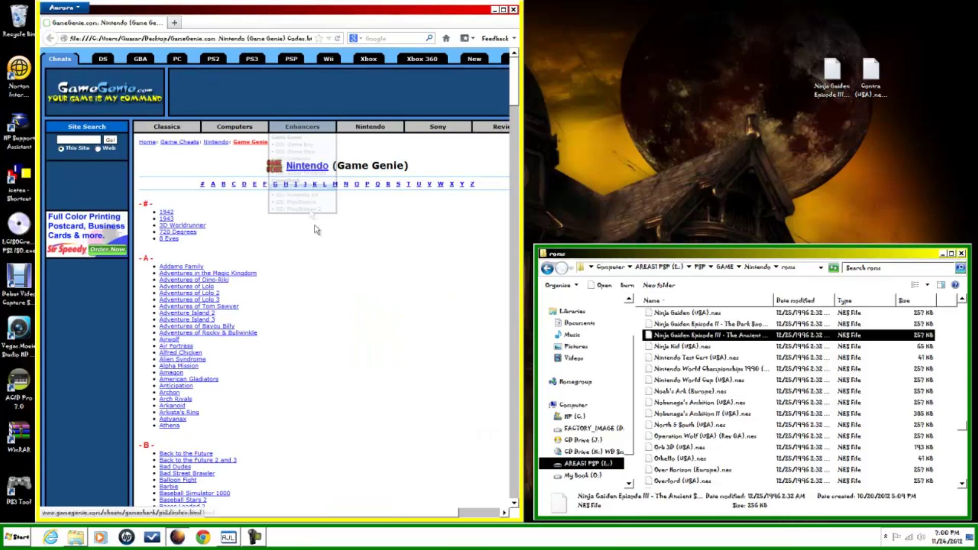
{"action": "scroll", "coordinate": [314, 245], "scroll_direction": "down", "scroll_amount": 3}
{"action": "scroll", "coordinate": [314, 245], "scroll_direction": "down", "scroll_amount": 7}
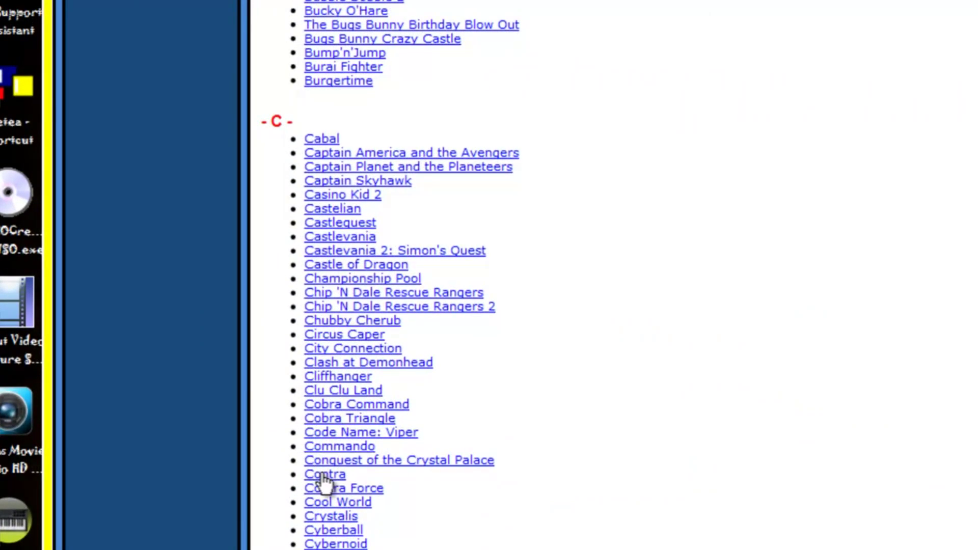
{"action": "left_click", "coordinate": [323, 473]}
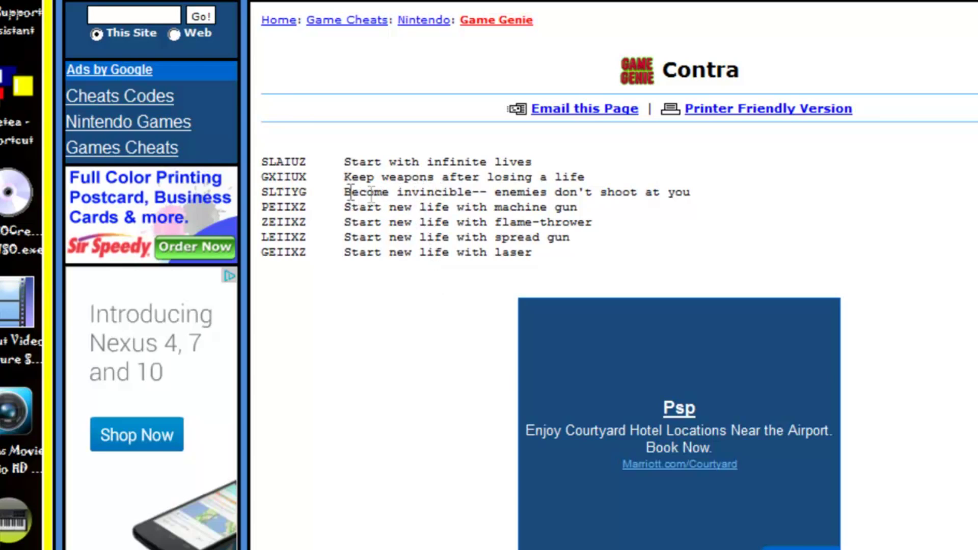
Copy the SLTIYG Become invincible code line.
{"action": "left_click_drag", "start_coordinate": [257, 194], "coordinate": [691, 193]}
{"action": "right_click", "coordinate": [686, 192]}
{"action": "left_click", "coordinate": [694, 209]}
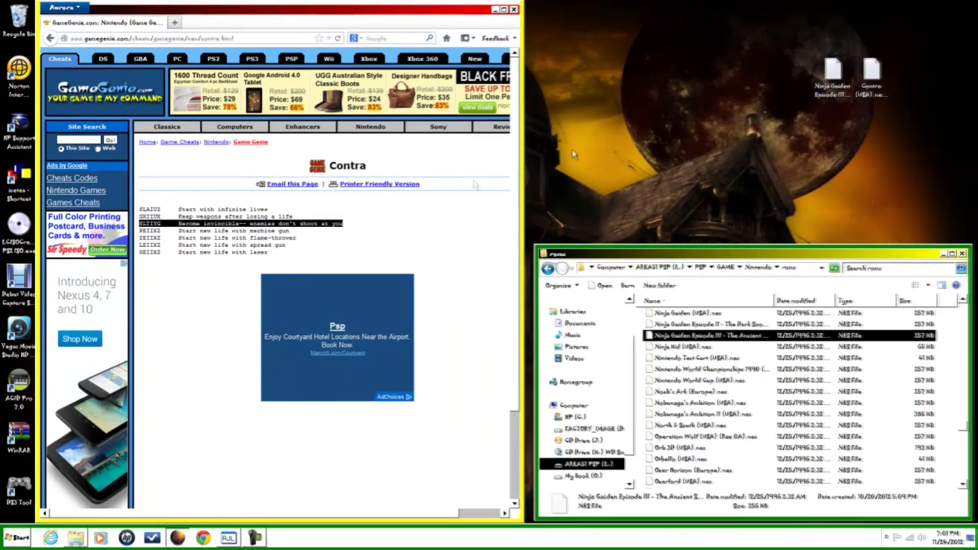
Paste the SLTIYG line into Contra (USA).nes.pat.txt and save the file.
{"action": "double_click", "coordinate": [875, 81]}
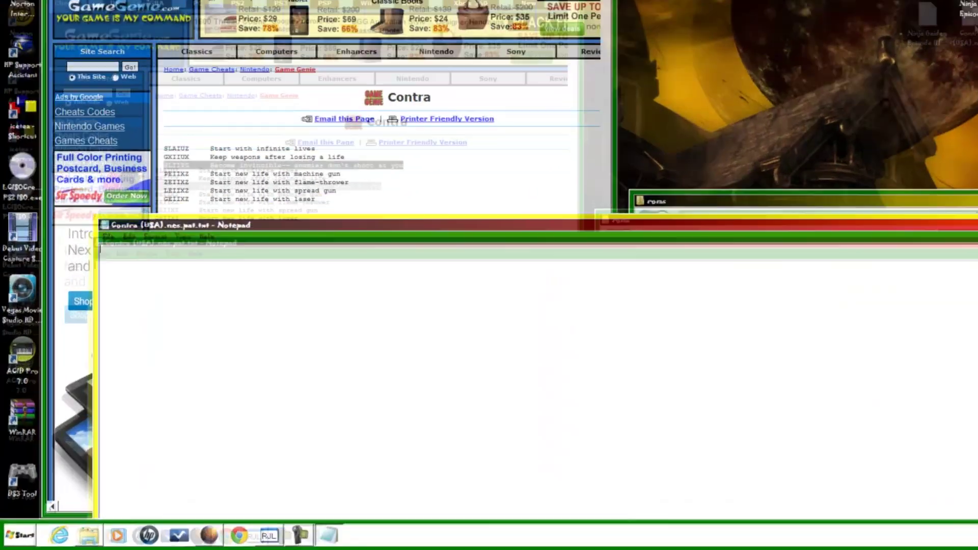
{"action": "right_click", "coordinate": [429, 302]}
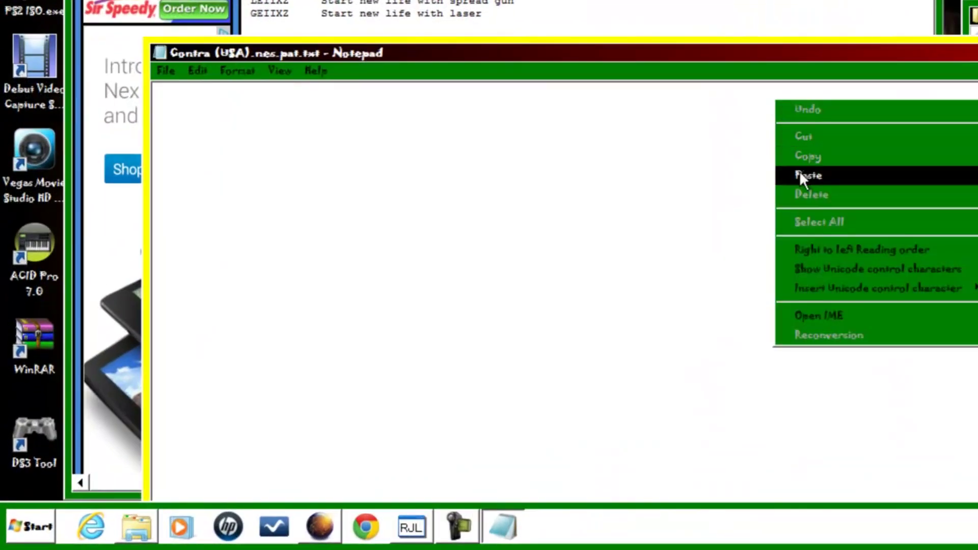
{"action": "left_click", "coordinate": [804, 175]}
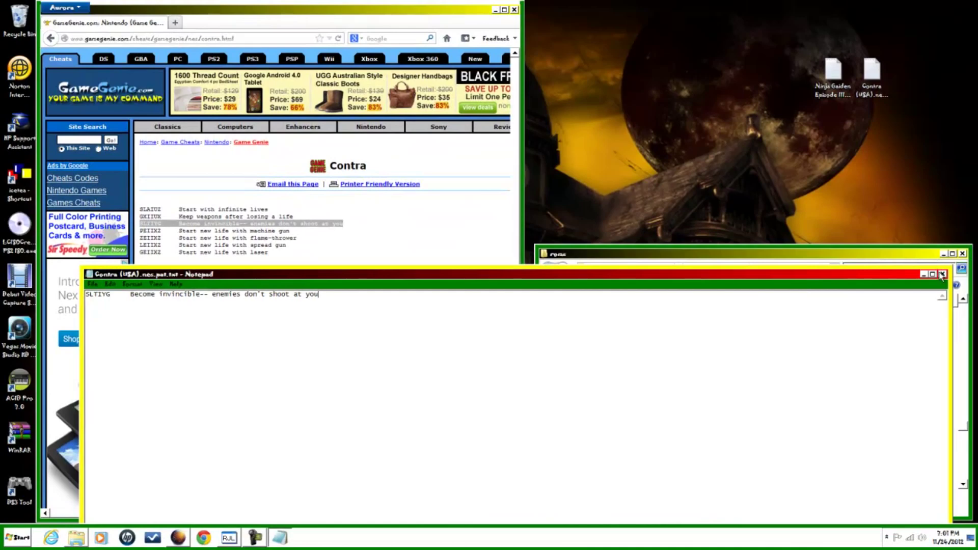
{"action": "left_click", "coordinate": [942, 275]}
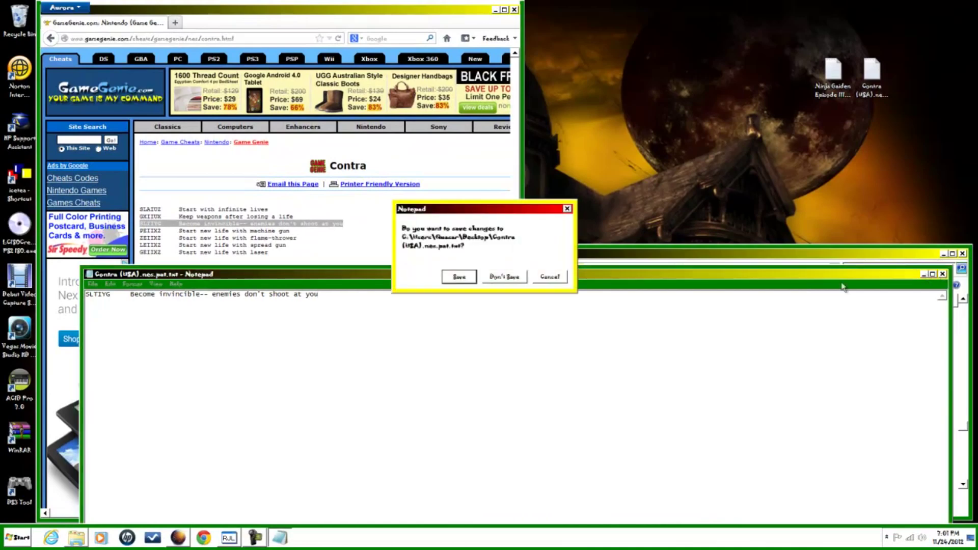
{"action": "left_click", "coordinate": [459, 278]}
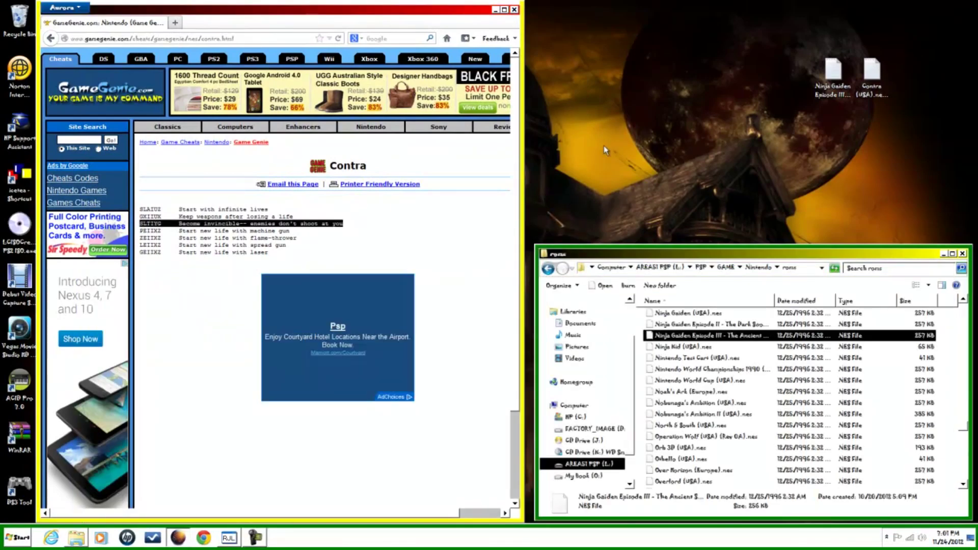
Go back to the game list and open the Ninja Gaiden 3 The Ancient Ship of Doom codes.
{"action": "left_click", "coordinate": [54, 40]}
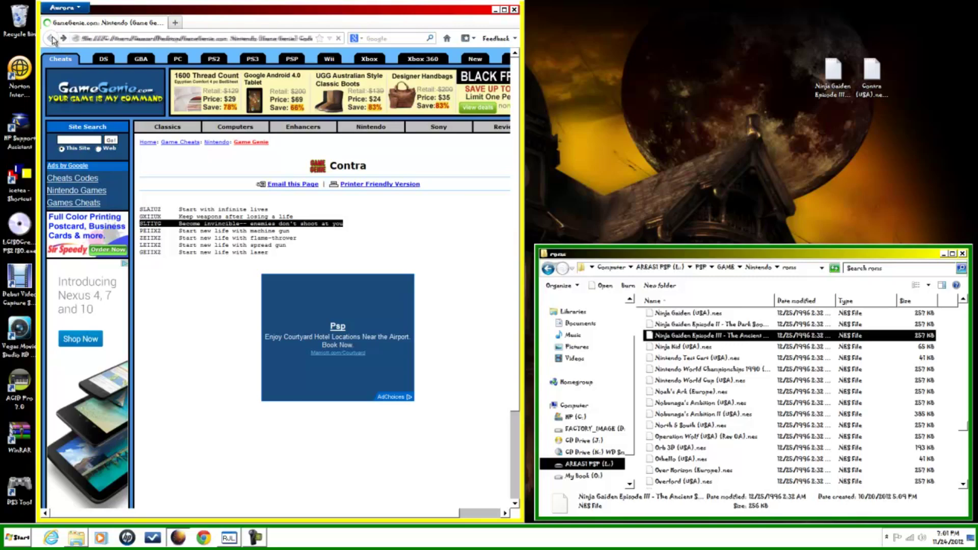
{"action": "scroll", "coordinate": [316, 213], "scroll_direction": "down", "scroll_amount": 15}
{"action": "scroll", "coordinate": [318, 213], "scroll_direction": "down", "scroll_amount": 15}
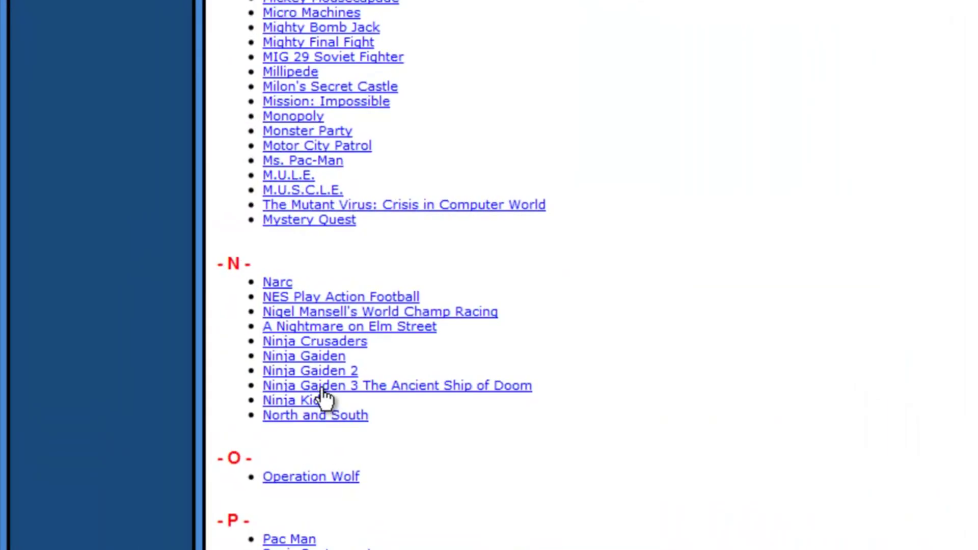
{"action": "left_click", "coordinate": [322, 389]}
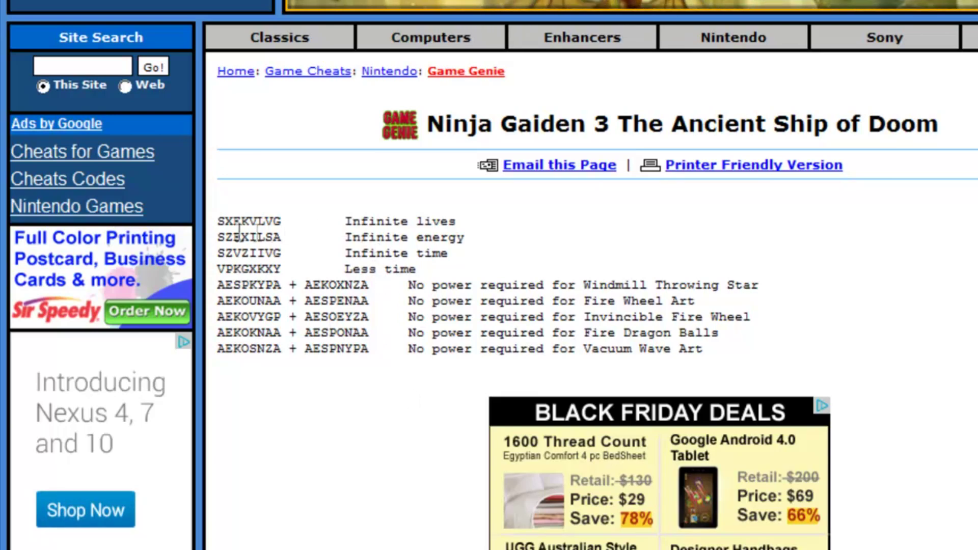
Copy the SZEXILSA Infinite energy code line.
{"action": "left_click_drag", "start_coordinate": [213, 236], "coordinate": [470, 241]}
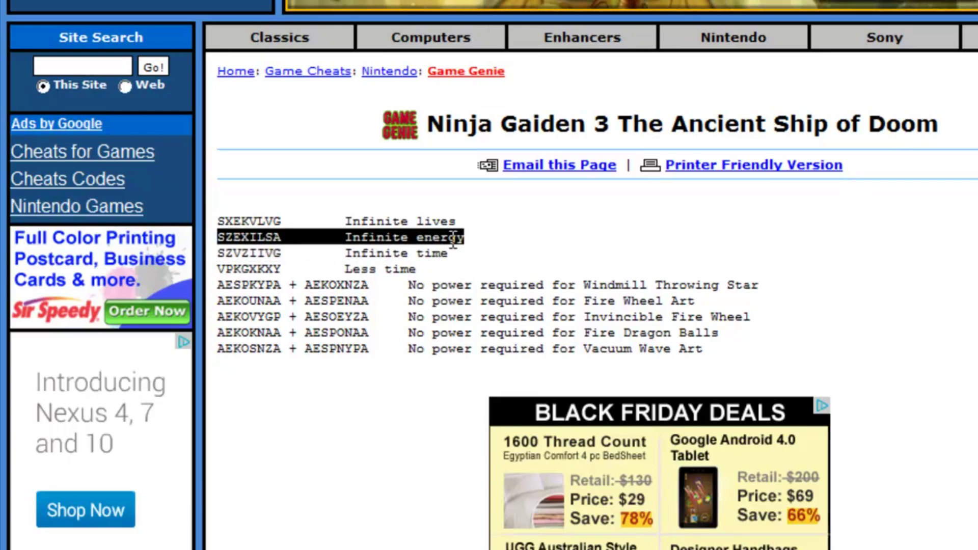
{"action": "right_click", "coordinate": [452, 239]}
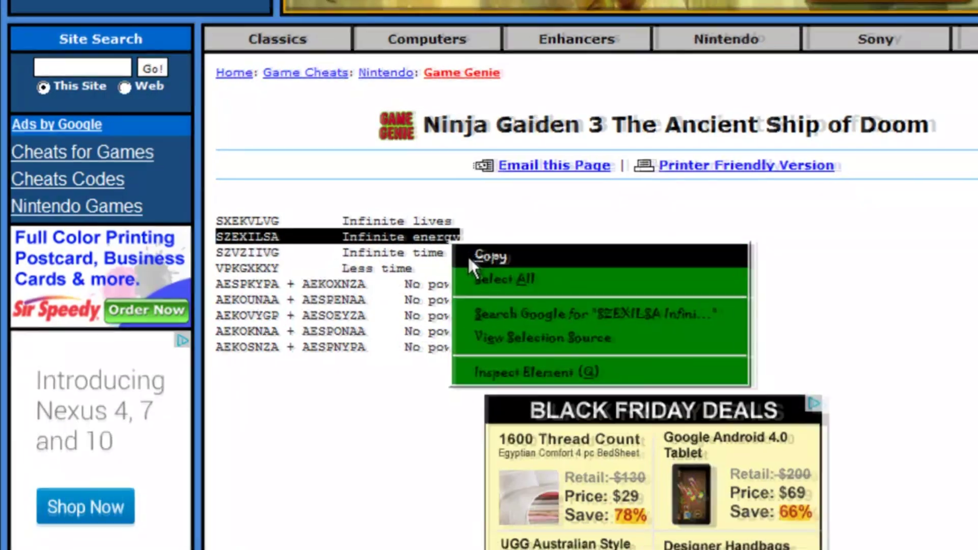
{"action": "left_click", "coordinate": [471, 256]}
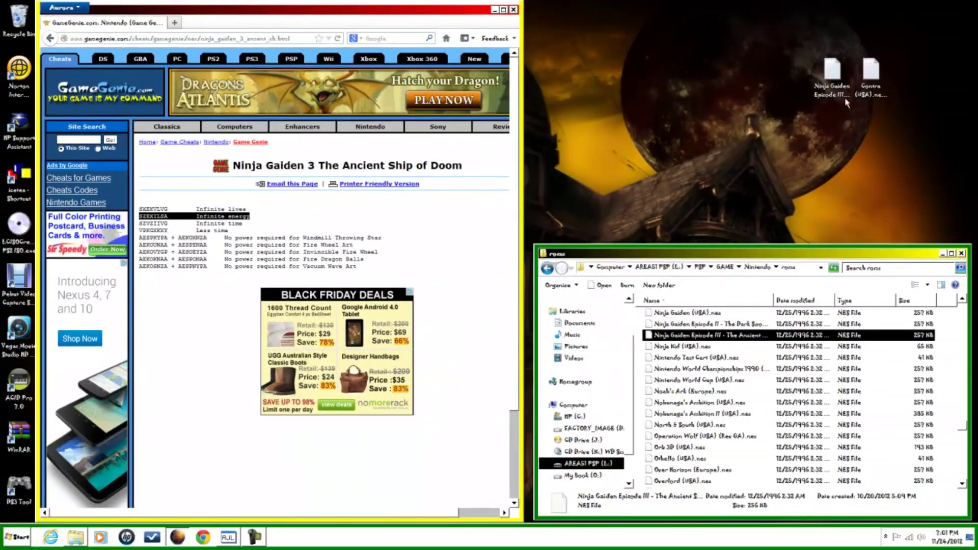
Paste the SZEXILSA Infinite energy line into the Ninja Gaiden cheat file and save it.
{"action": "double_click", "coordinate": [840, 96]}
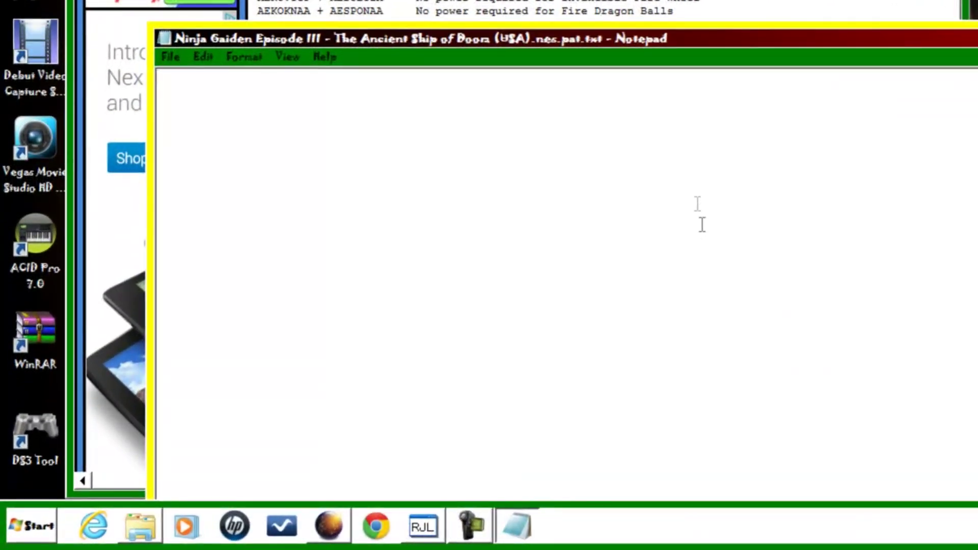
{"action": "right_click", "coordinate": [374, 351]}
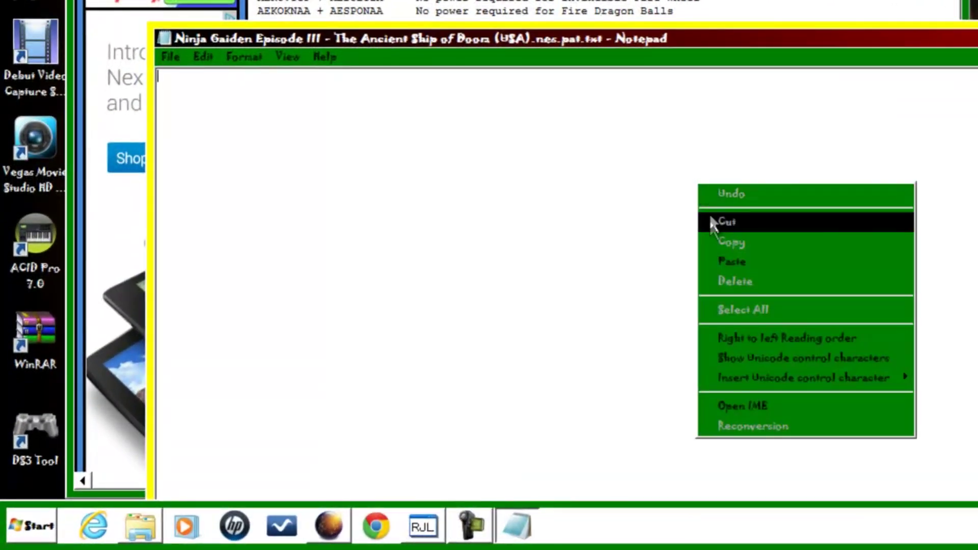
{"action": "left_click", "coordinate": [713, 261]}
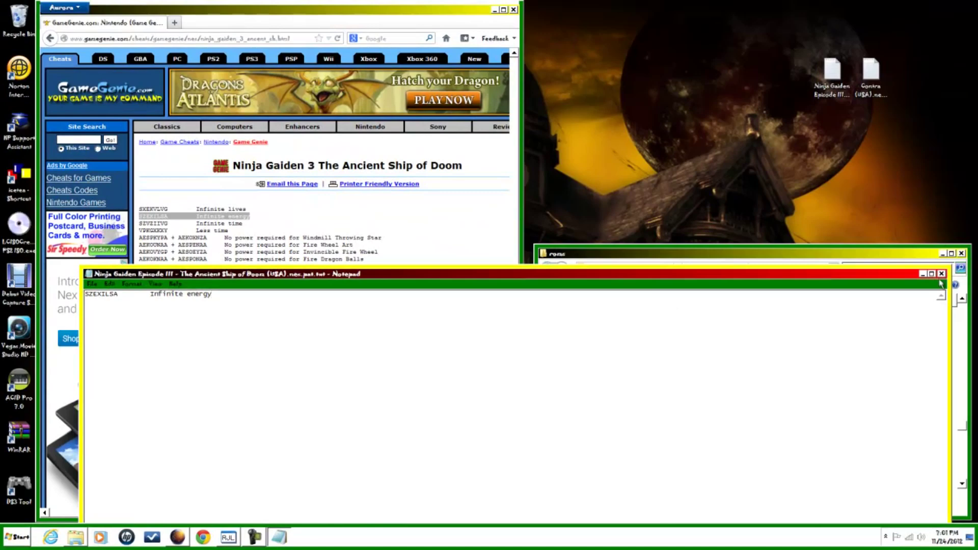
{"action": "left_click", "coordinate": [941, 275]}
{"action": "left_click", "coordinate": [460, 277]}
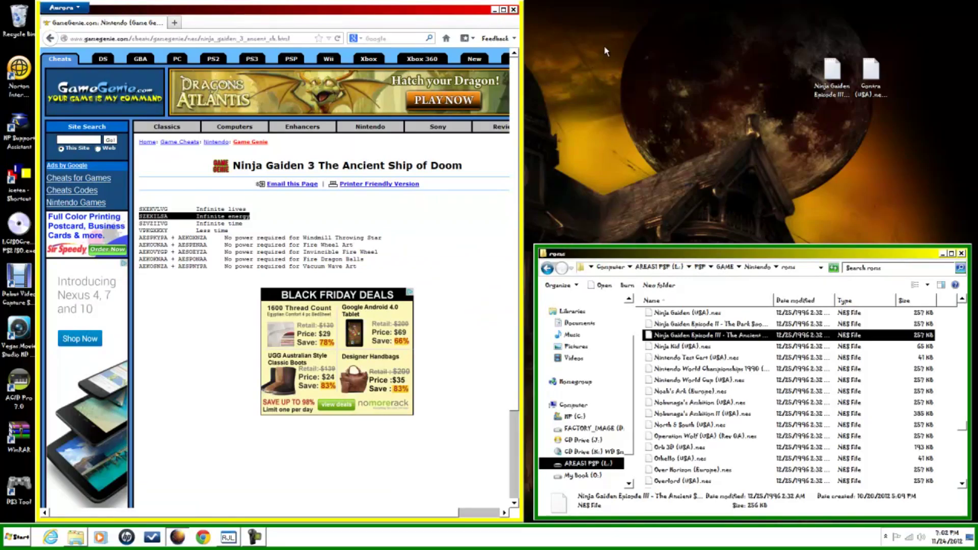
Close the browser and open the empty DOCS folder under PSP > GAME > Nintendo.
{"action": "left_click", "coordinate": [513, 10]}
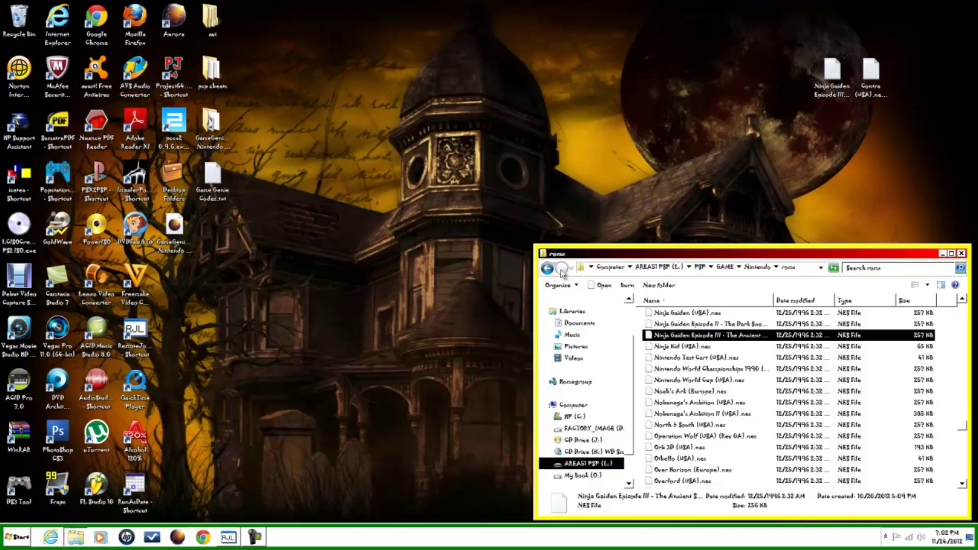
{"action": "left_click", "coordinate": [547, 269]}
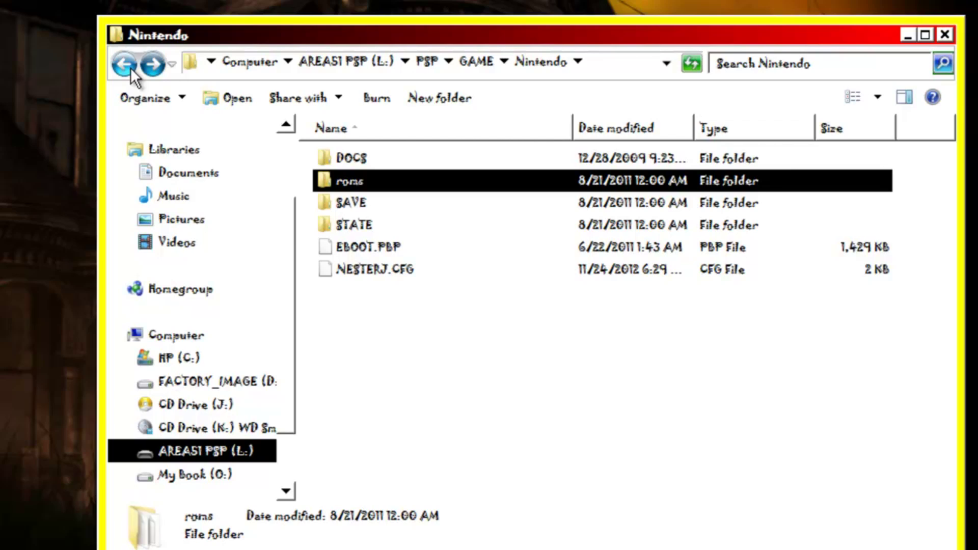
{"action": "left_click", "coordinate": [322, 159]}
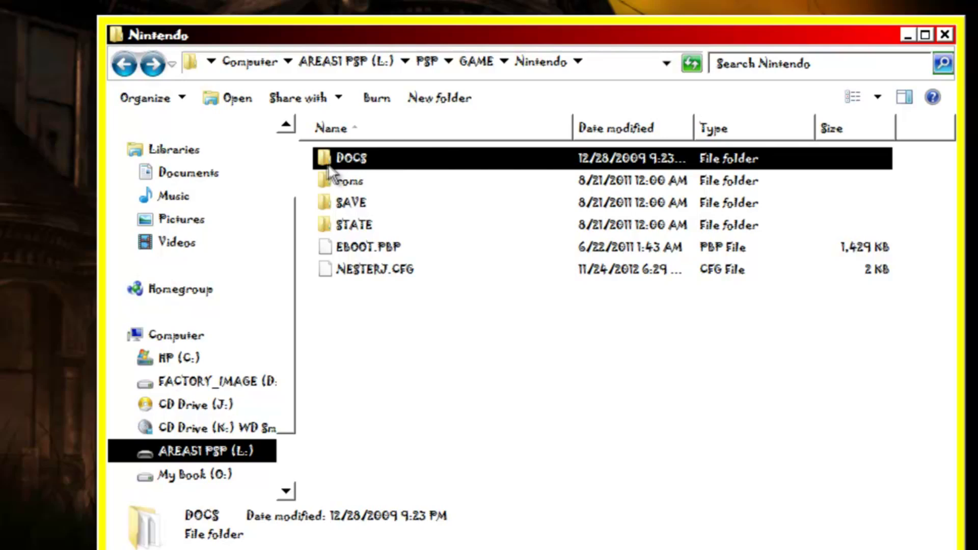
{"action": "double_click", "coordinate": [358, 157]}
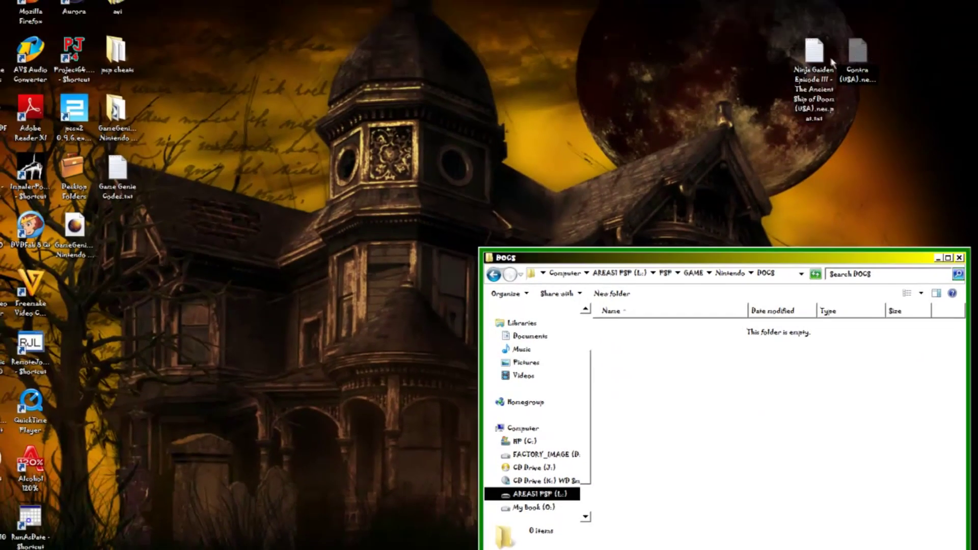
{"action": "left_click", "coordinate": [661, 363]}
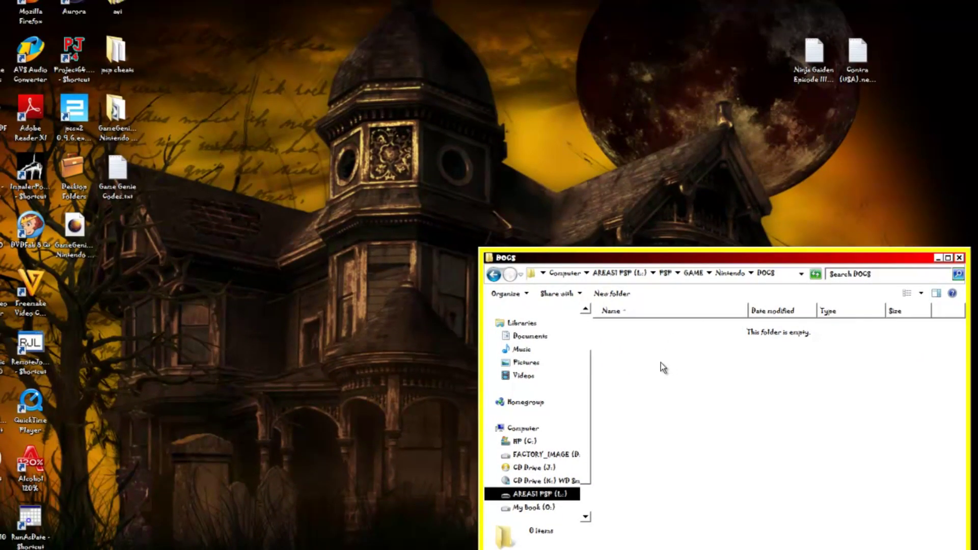